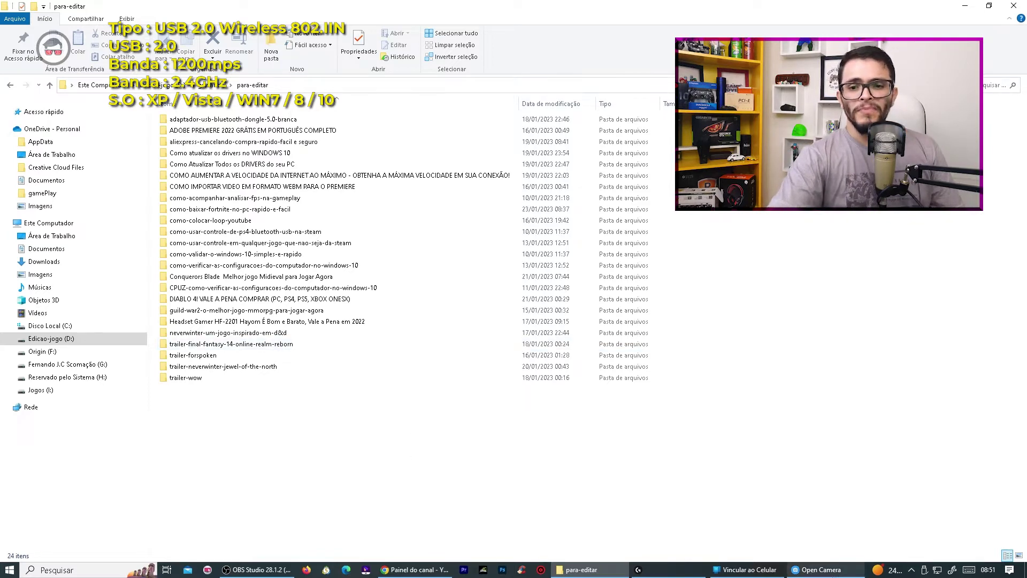
Minimize the CCleaner, phone-link and browser windows to clear the desktop, and dismiss the G HUB uninstall message
left_click(912, 570)
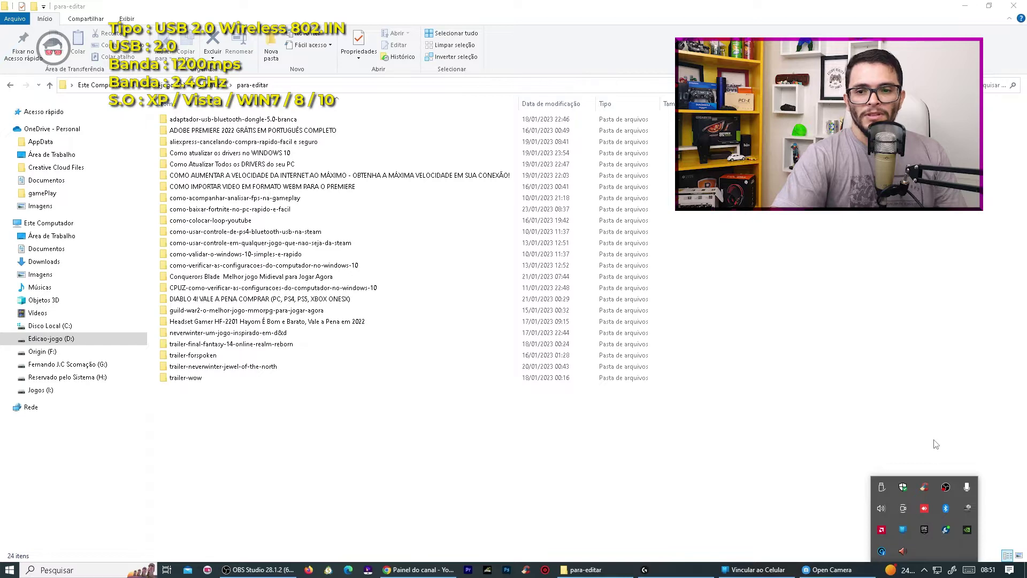
left_click(29, 187)
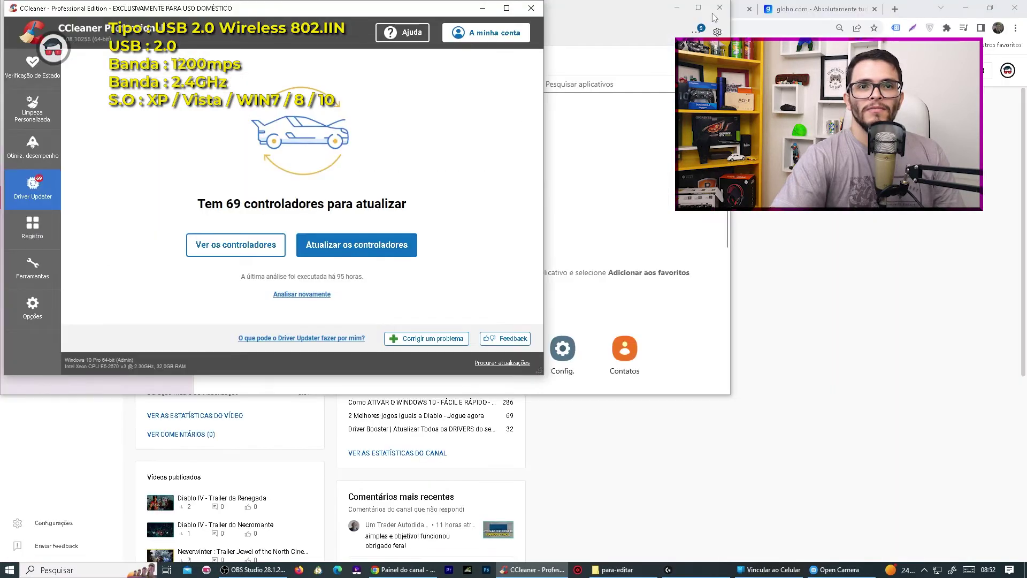
left_click(482, 8)
left_click(677, 7)
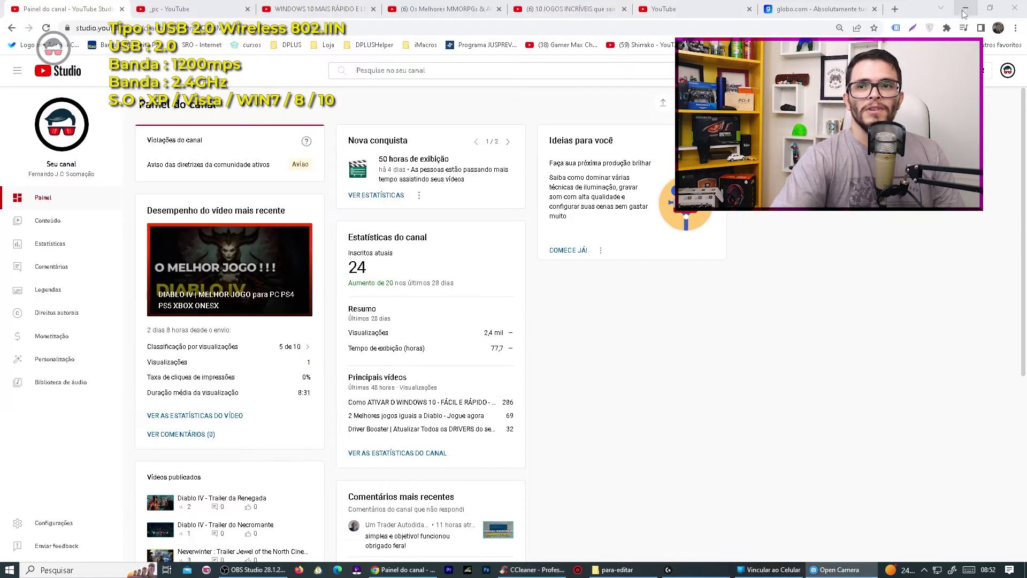
left_click(964, 9)
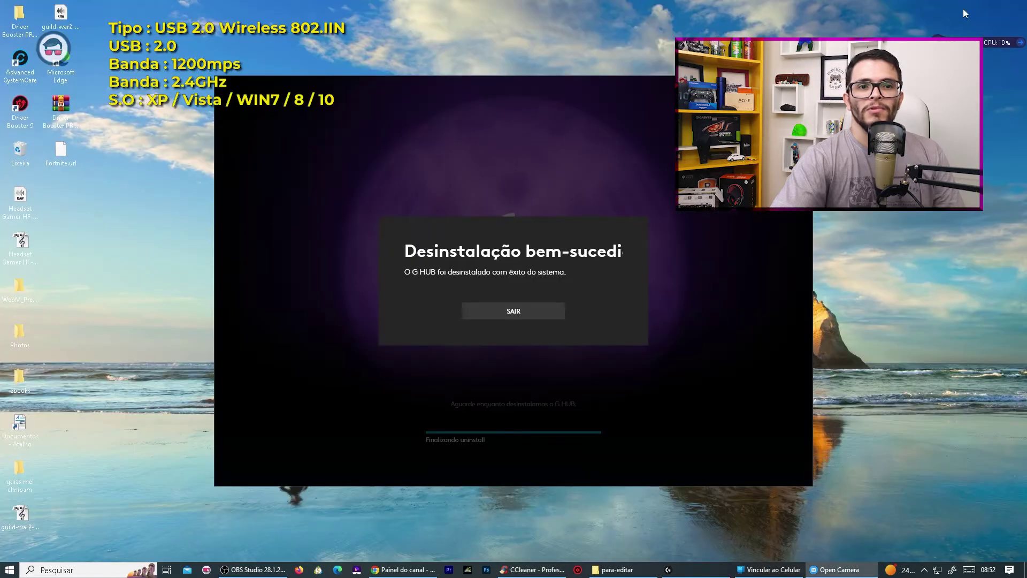
left_click(514, 310)
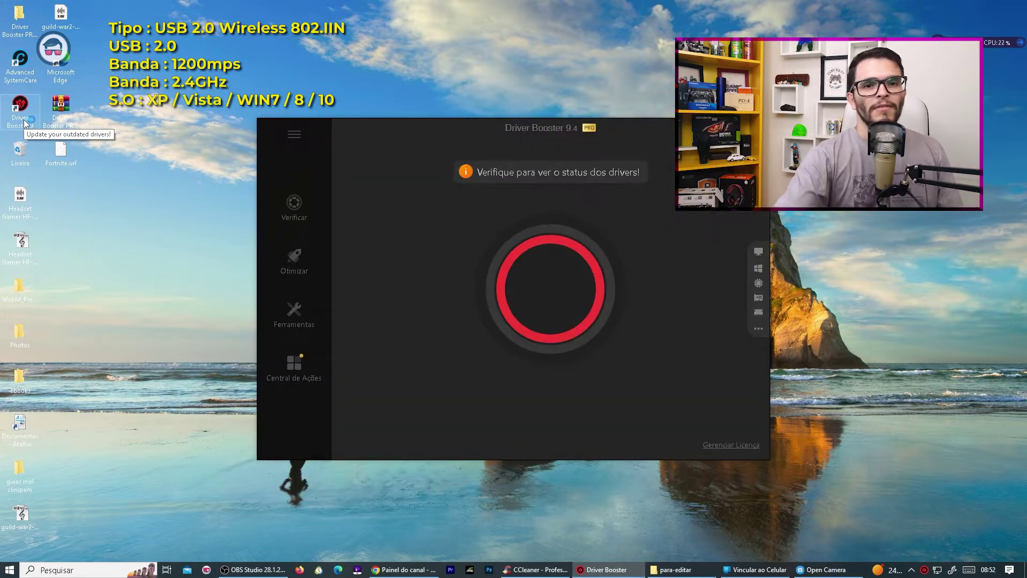
Scan the computer's drivers with Driver Booster and update the outdated Realtek RTL8188FTV wireless network adapter driver
left_click_drag(632, 127, 825, 56)
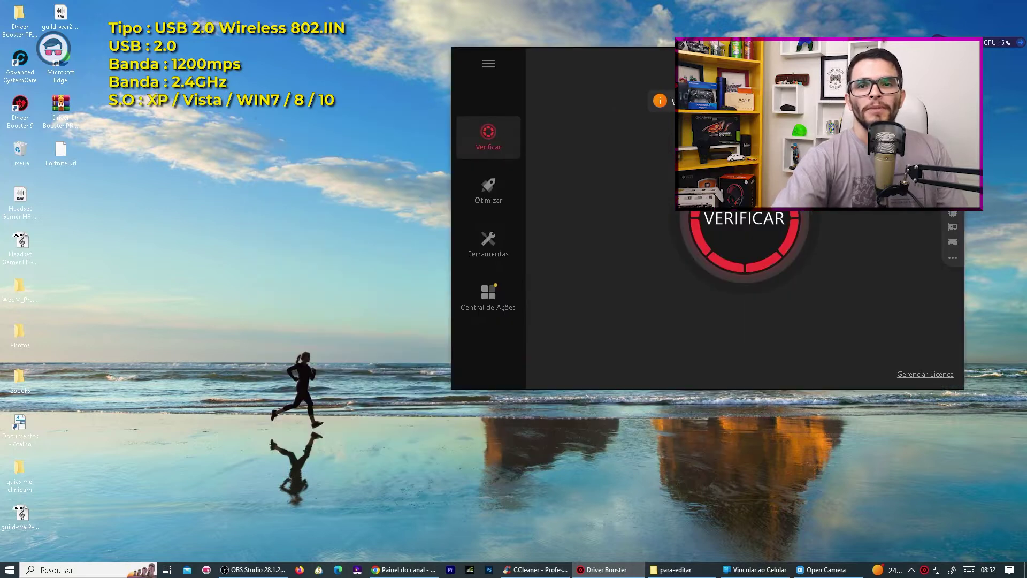
left_click_drag(670, 57, 285, 33)
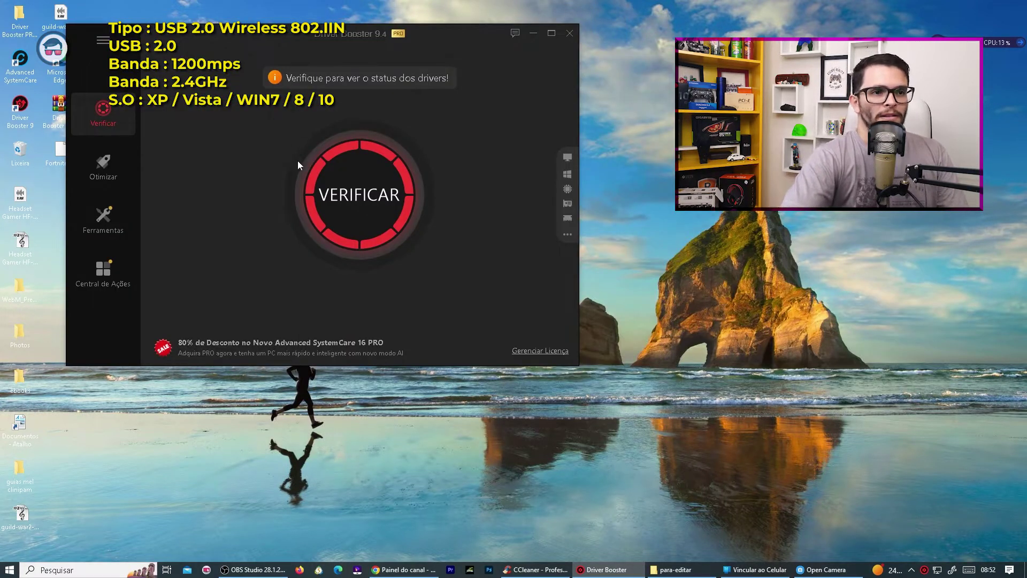
left_click(377, 192)
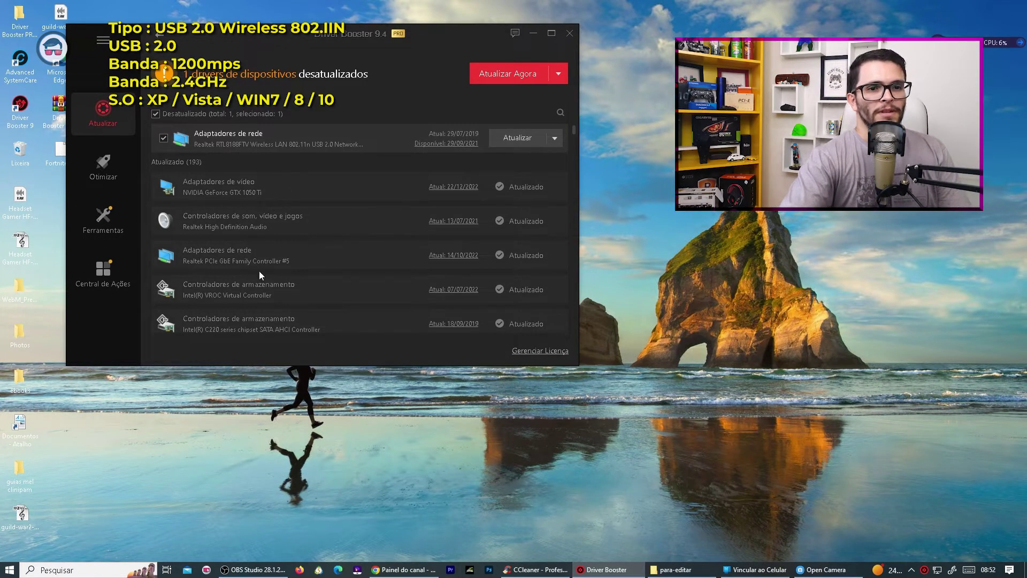
left_click_drag(297, 38, 200, 44)
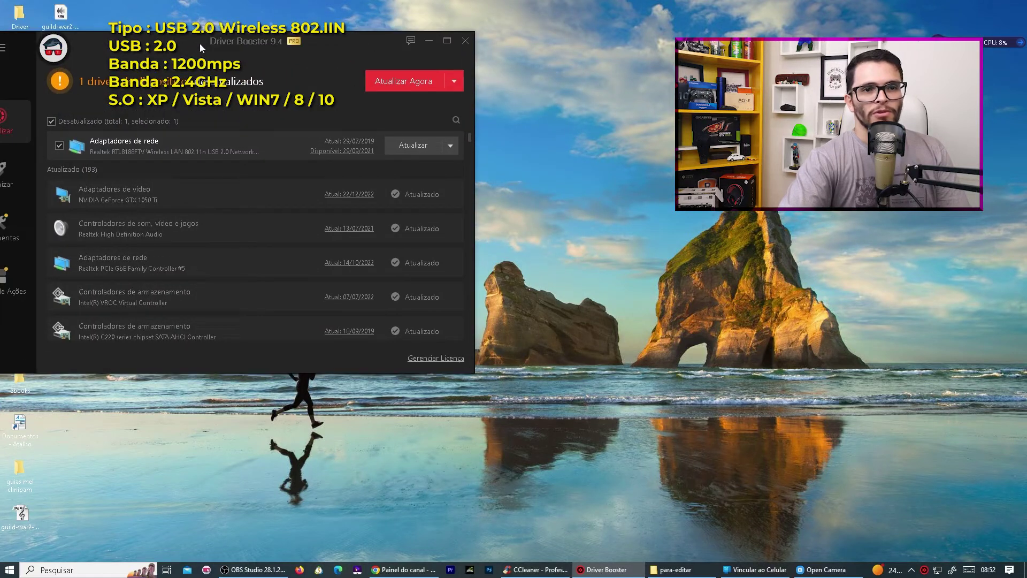
left_click(399, 150)
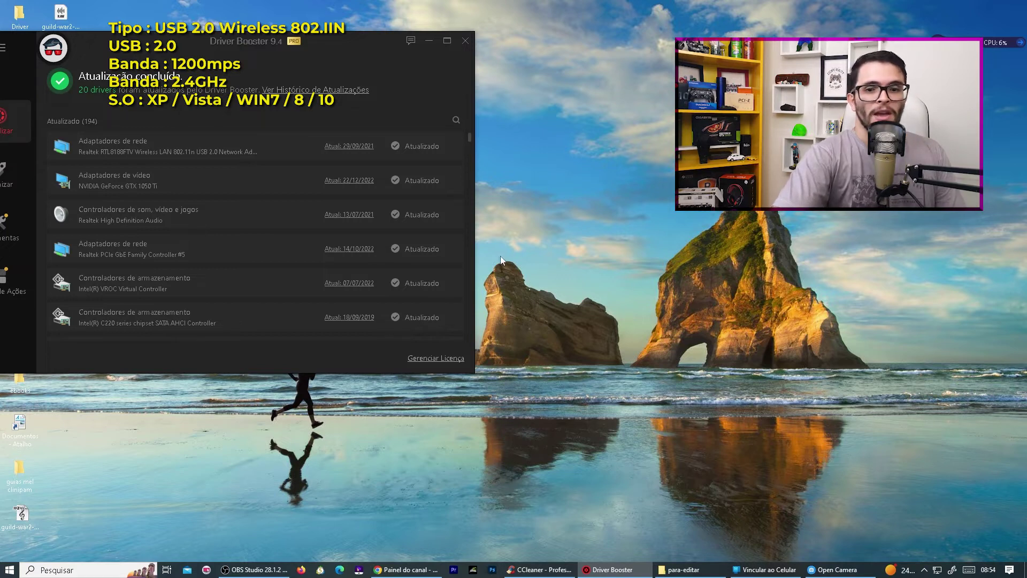
Open Device Manager, expand the video and network adapter categories, and select the Realtek RTL8188FTV wireless adapter
right_click(7, 573)
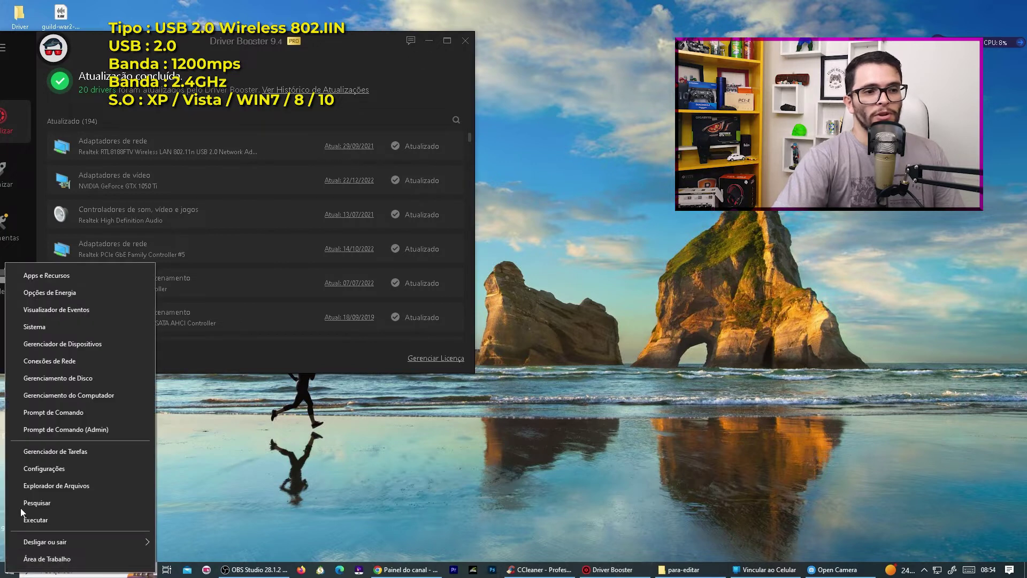
left_click(105, 342)
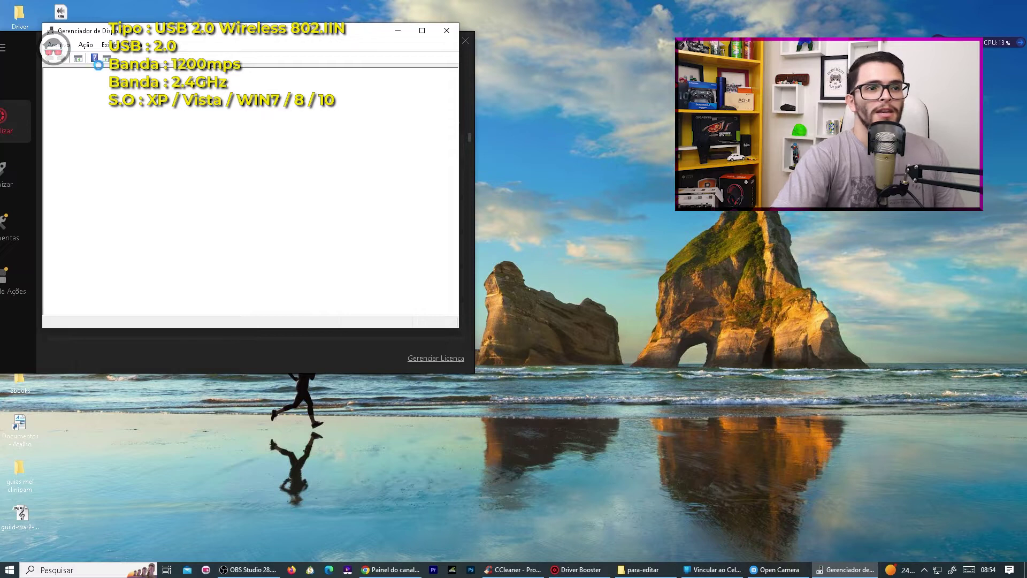
left_click(60, 92)
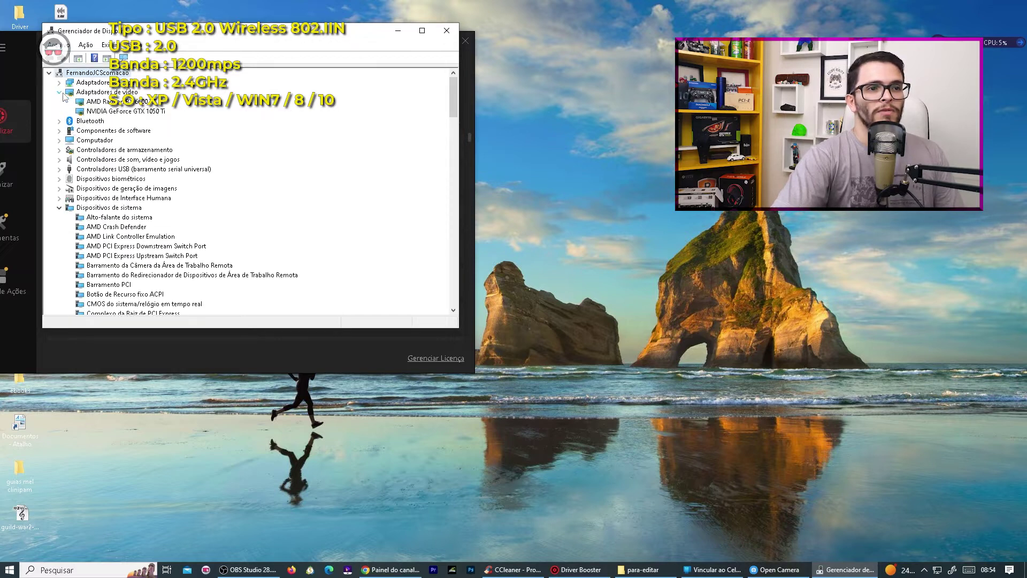
left_click(58, 83)
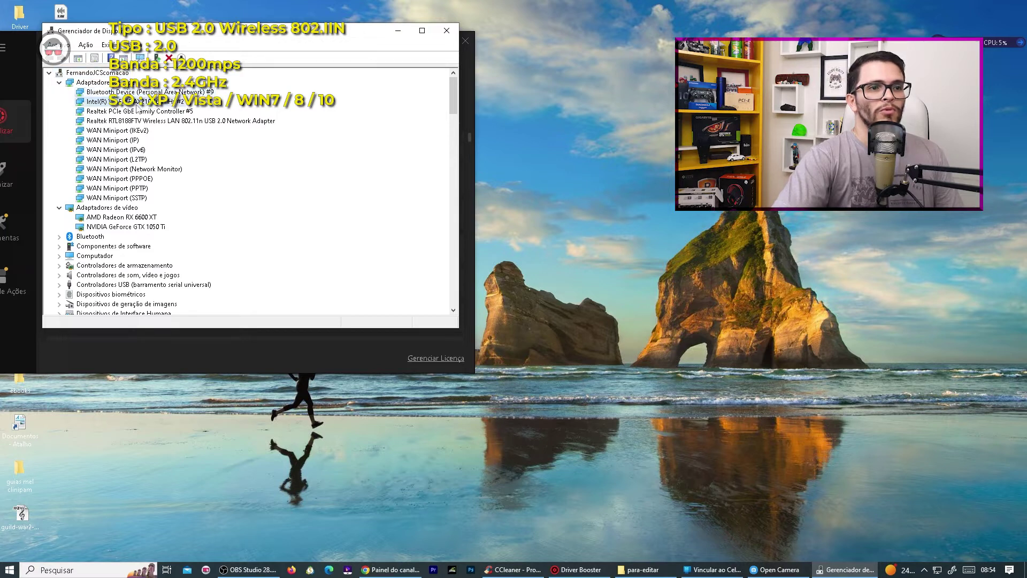
left_click(135, 112)
left_click(135, 121)
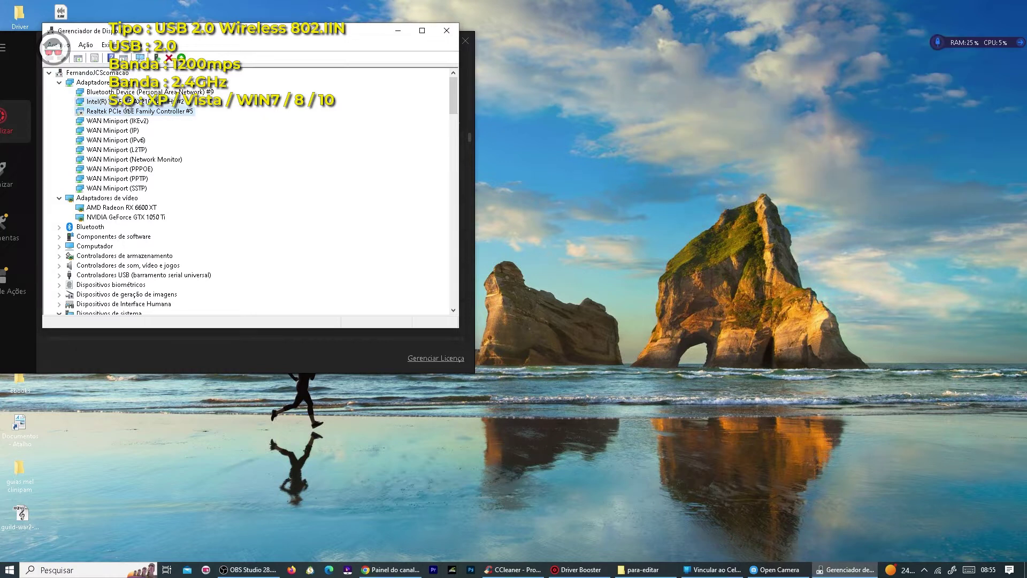
Disable the Intel Wi-Fi 6E AX210 160MHz network adapter in Device Manager
right_click(127, 106)
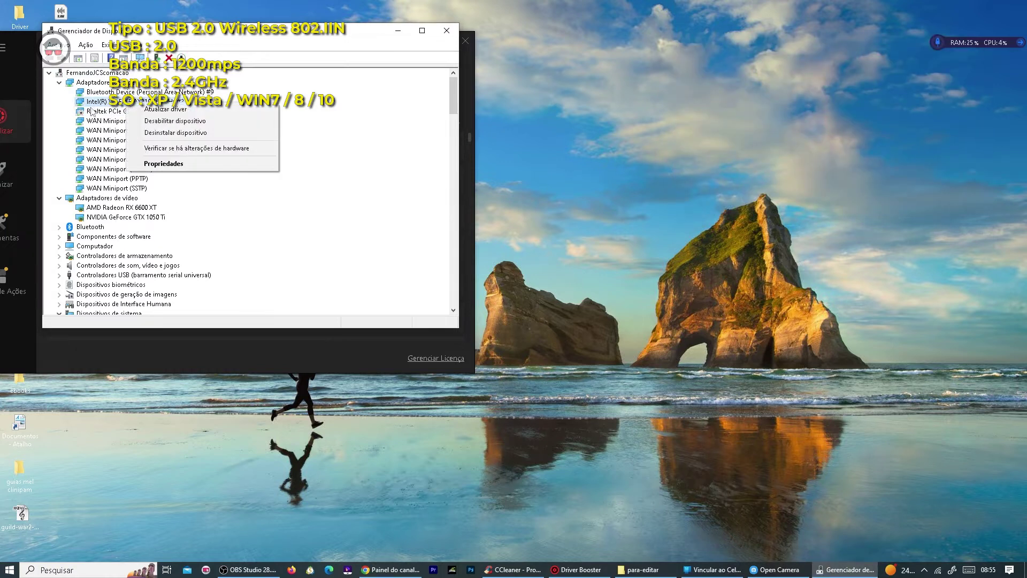
left_click(166, 121)
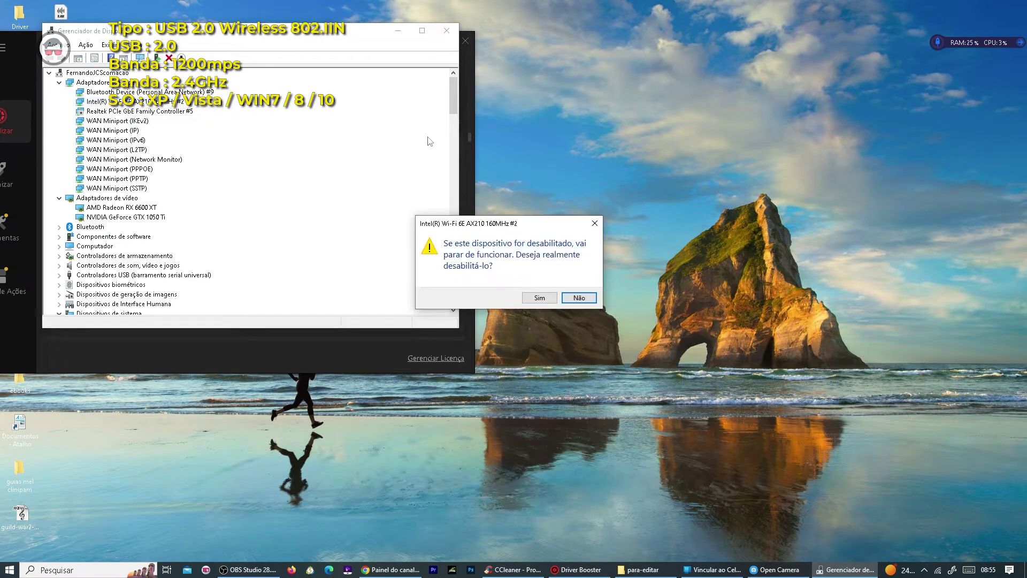
left_click(535, 299)
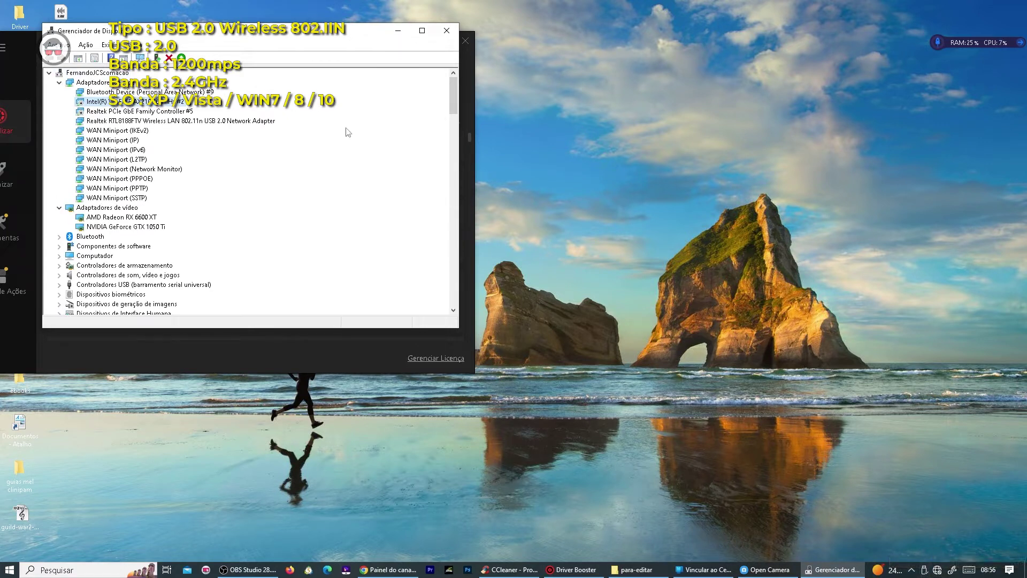
Enable the Realtek PCIe GbE Family Controller #5 network adapter
left_click(152, 111)
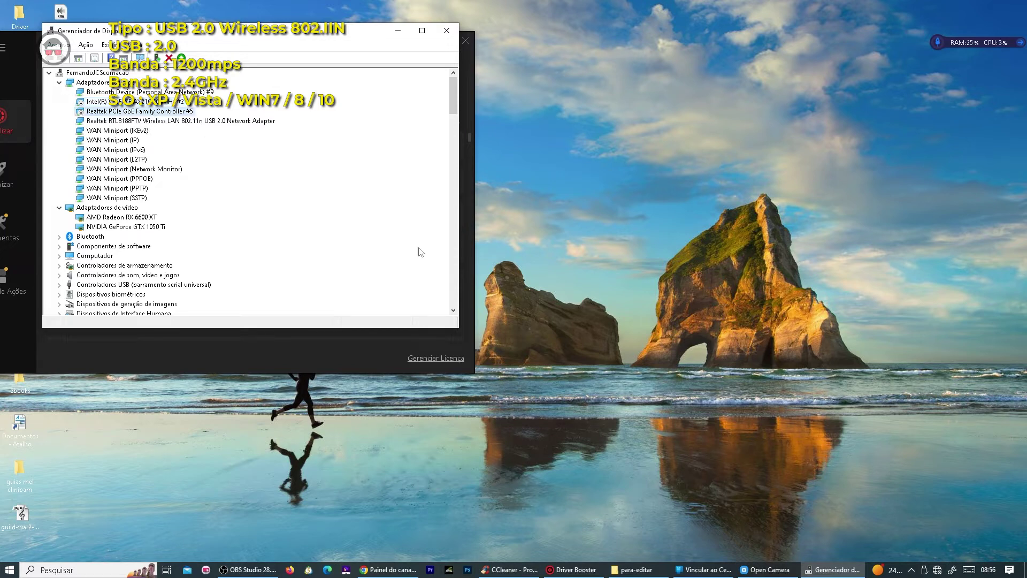
right_click(185, 112)
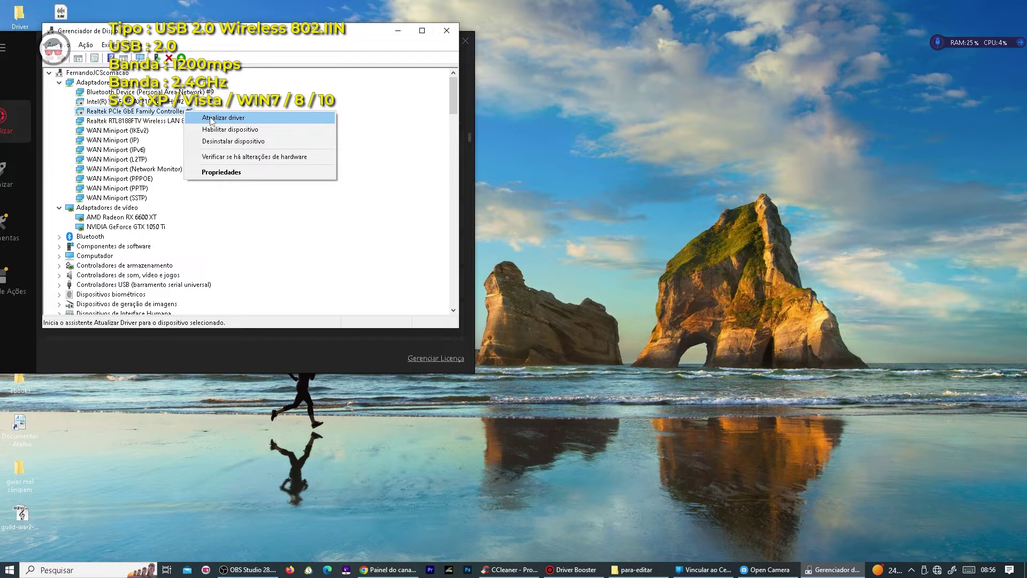
left_click(213, 130)
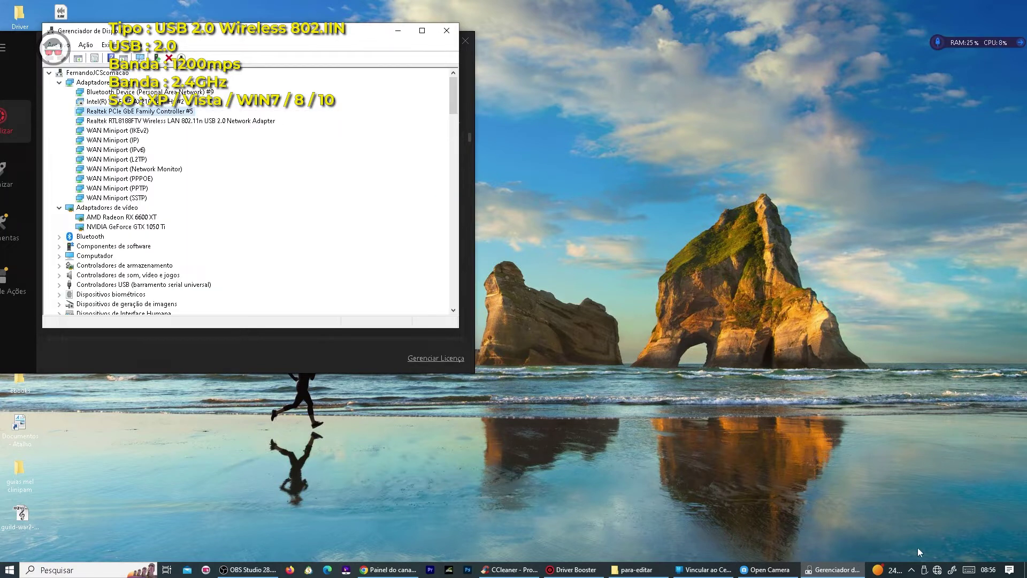
Check the list of available Wi-Fi networks and reopen it to refresh the results
left_click(936, 570)
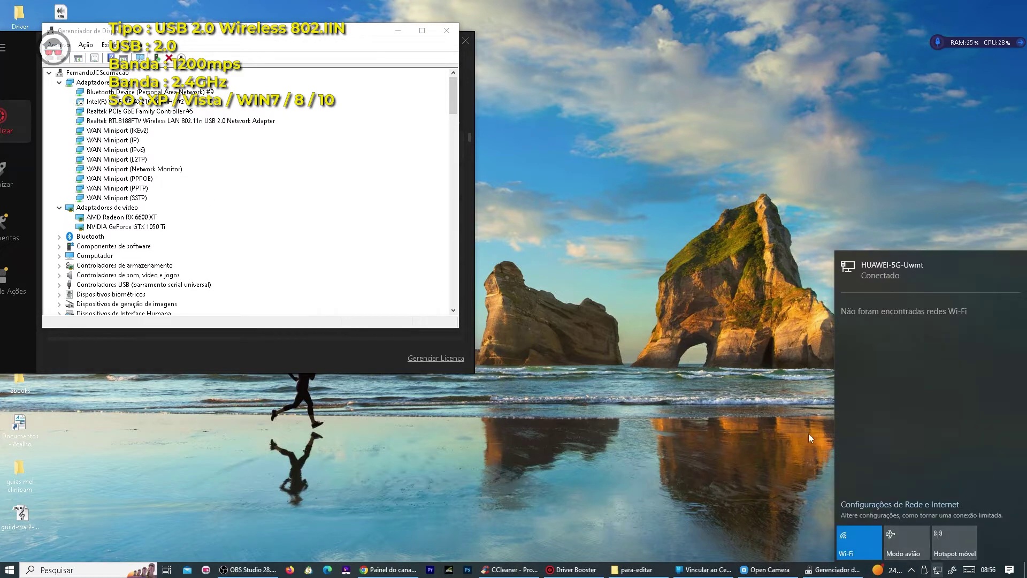
left_click(938, 571)
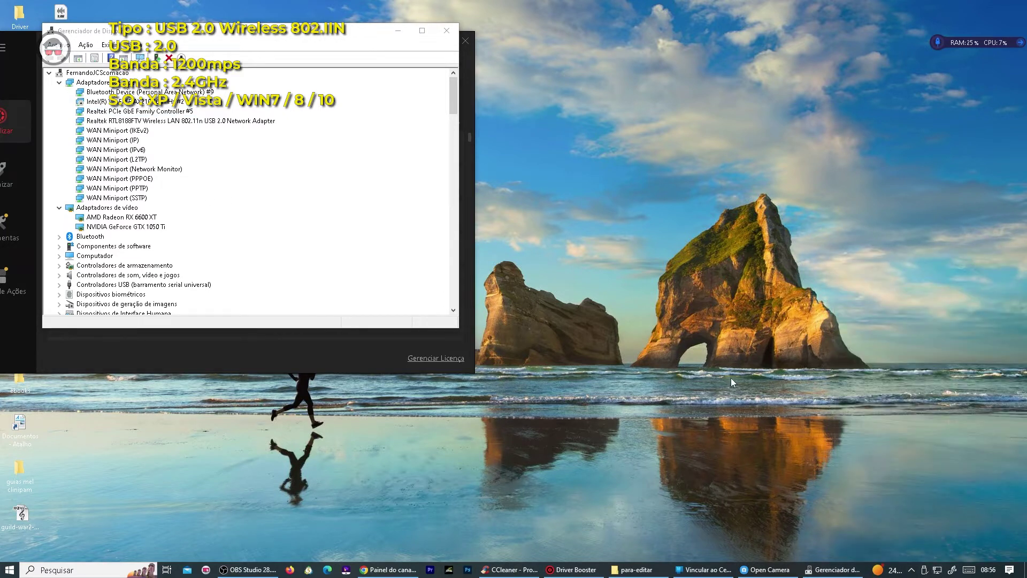
left_click(938, 571)
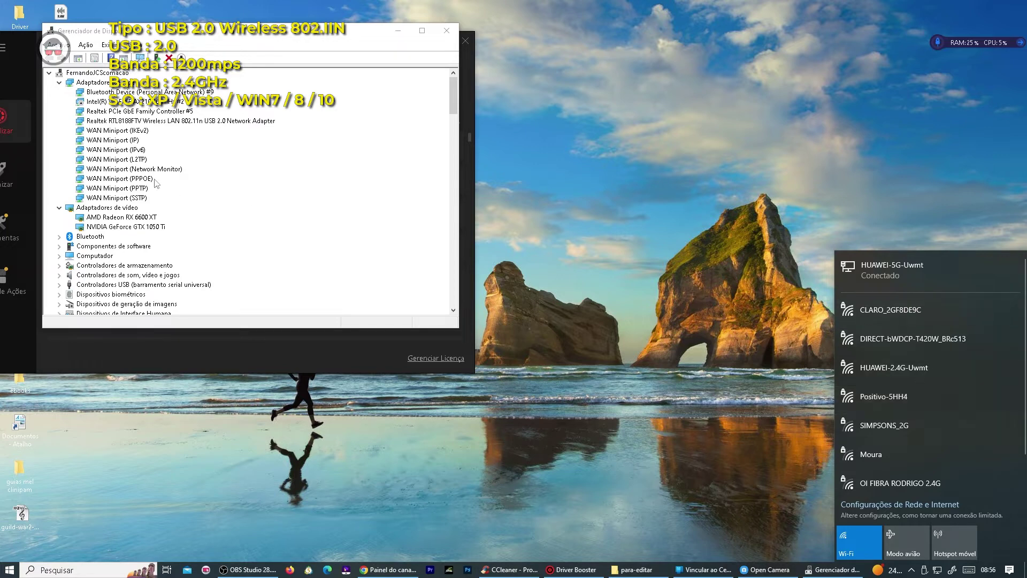
Disable the Realtek RTL8188FTV USB wireless adapter and check the available network connections
left_click(162, 121)
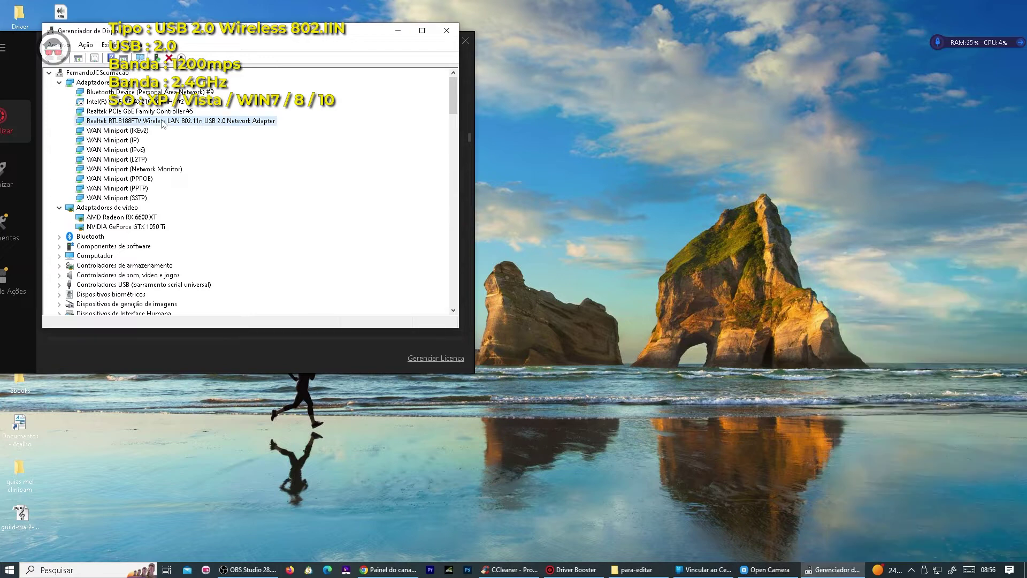
right_click(163, 124)
left_click(179, 138)
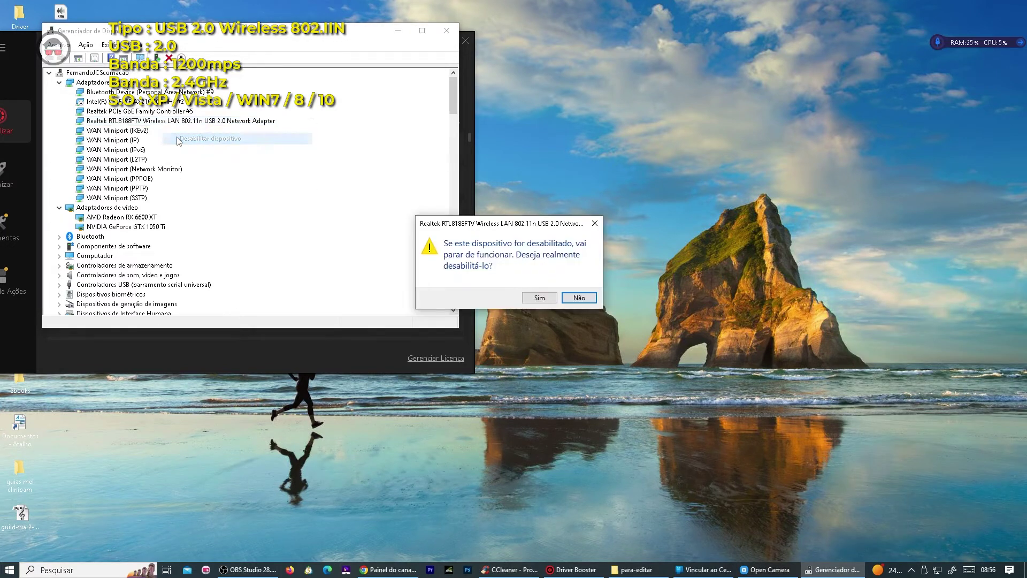
left_click(539, 298)
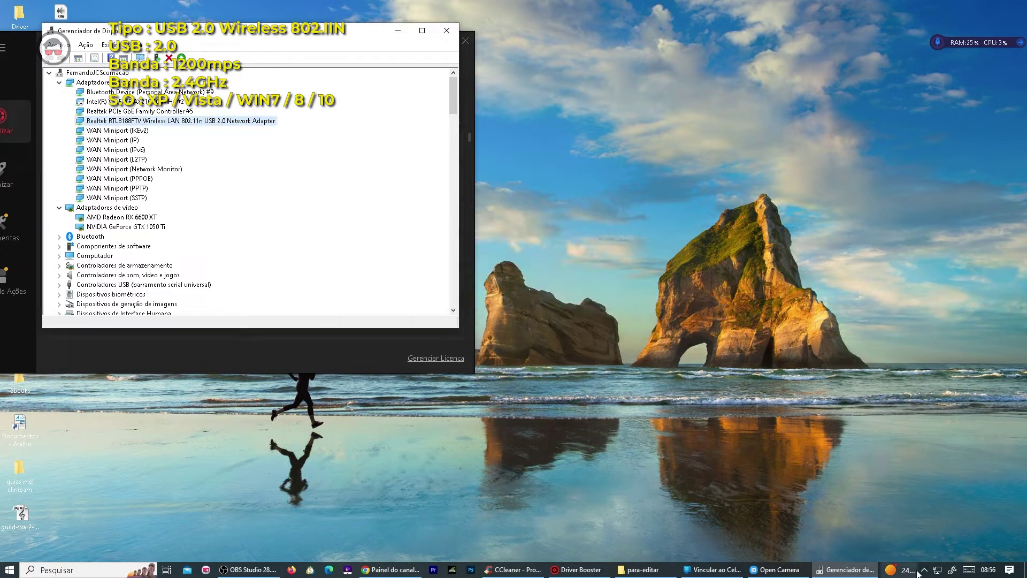
left_click(936, 572)
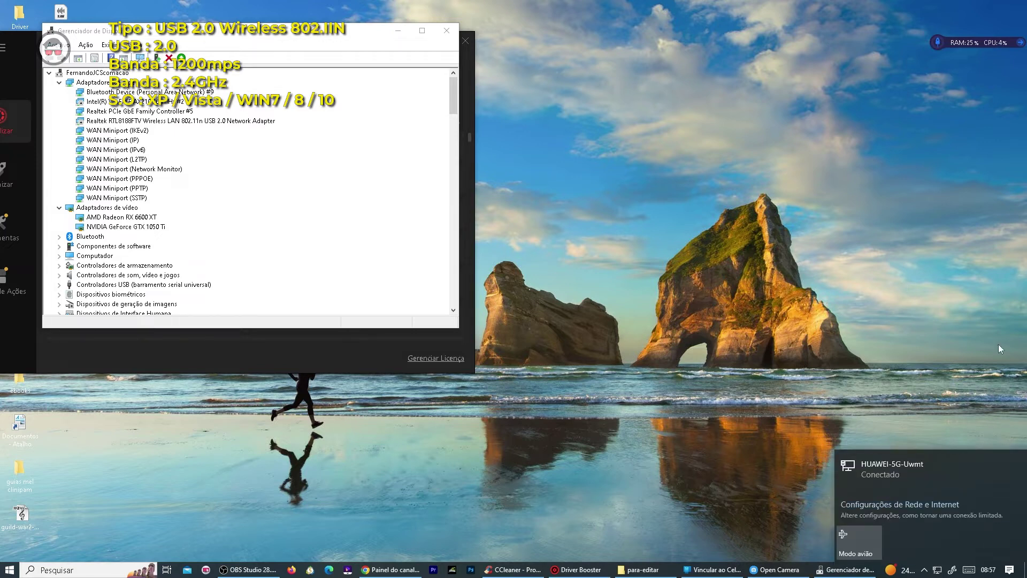
left_click(955, 355)
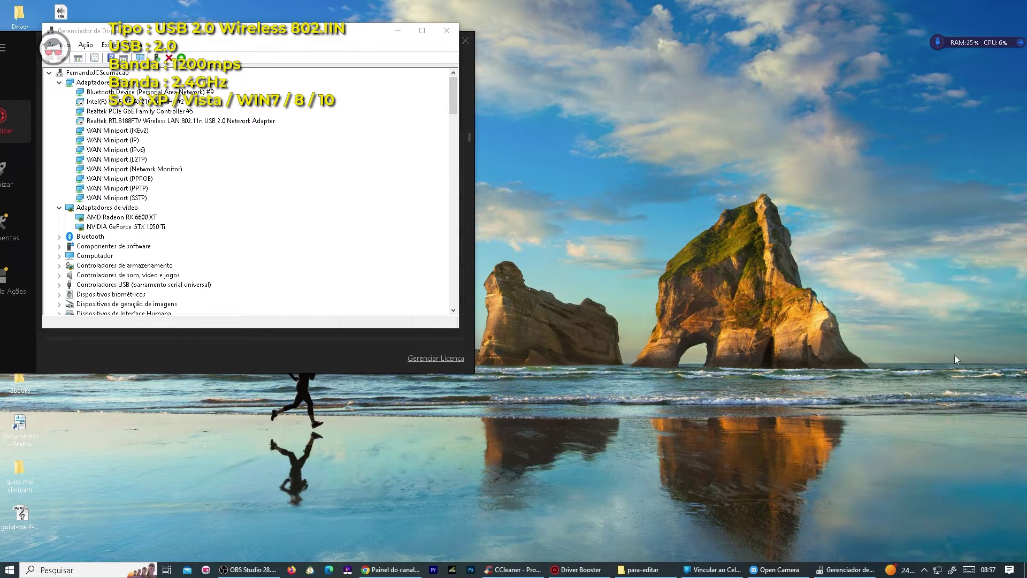
Re-enable the Realtek RTL8188FTV USB wireless adapter and check the list of available Wi-Fi networks
right_click(118, 121)
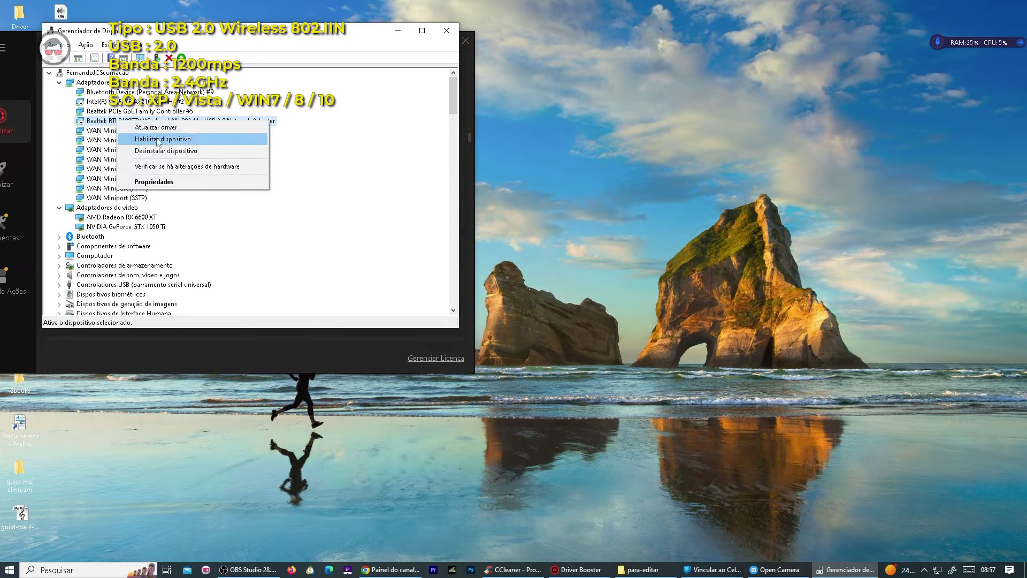
left_click(159, 140)
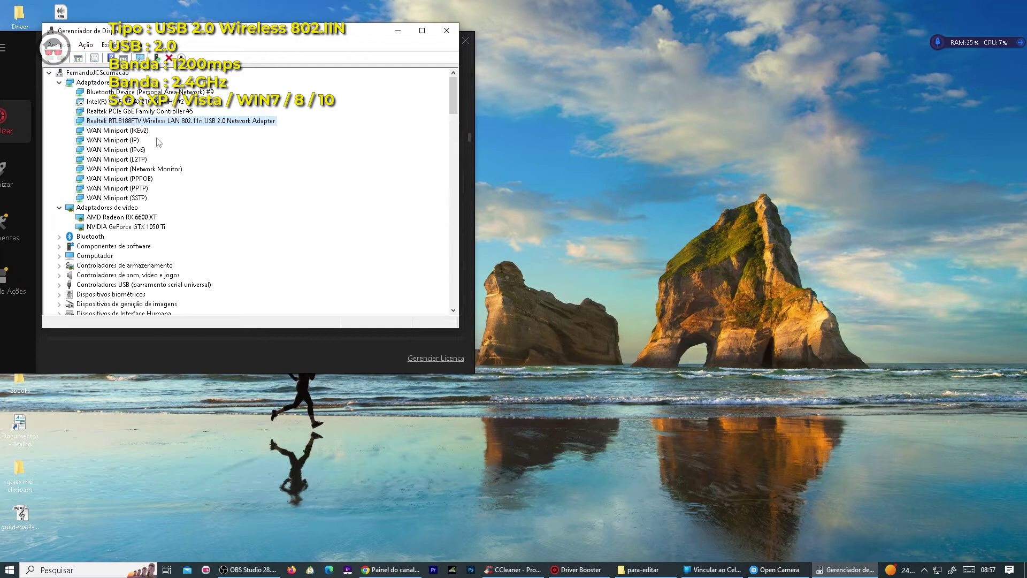
left_click(940, 572)
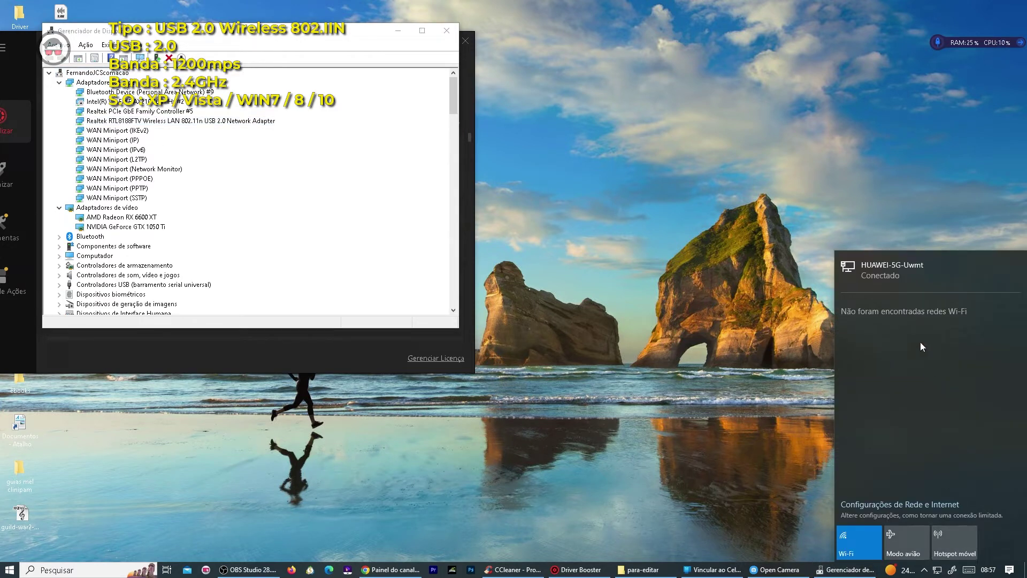
left_click(814, 411)
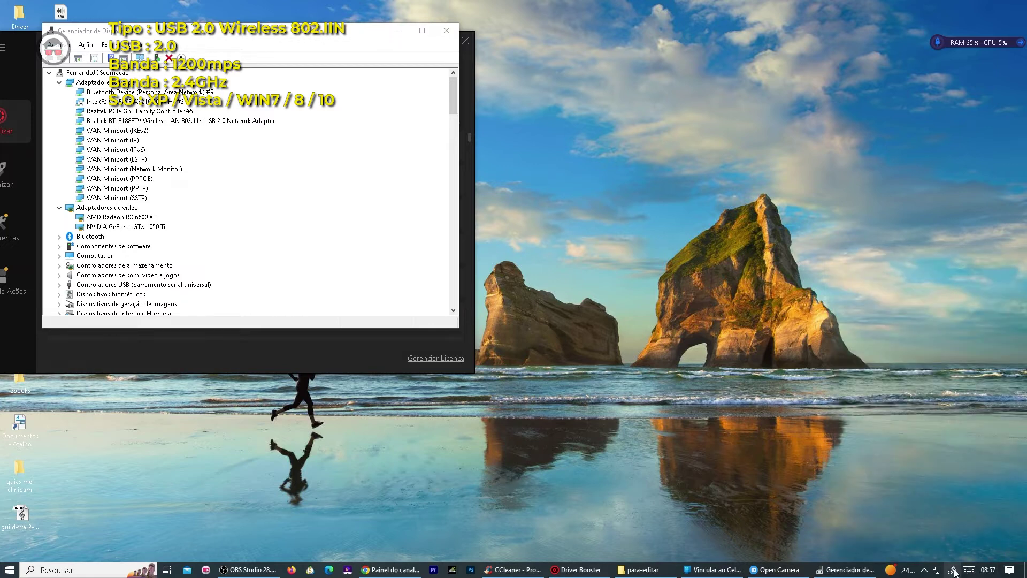
Turn Wi-Fi off in the network connections list
left_click(938, 570)
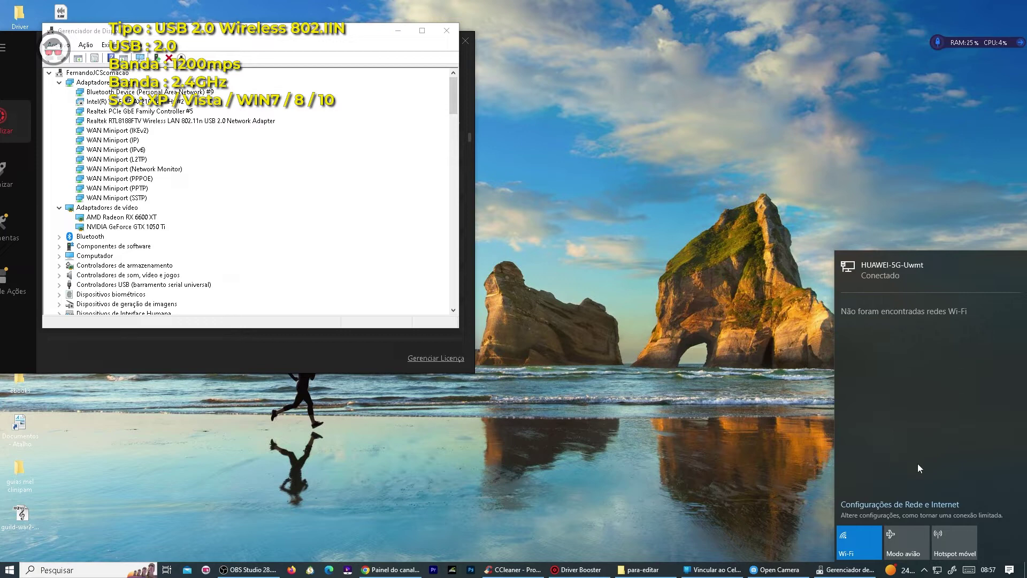
left_click(858, 535)
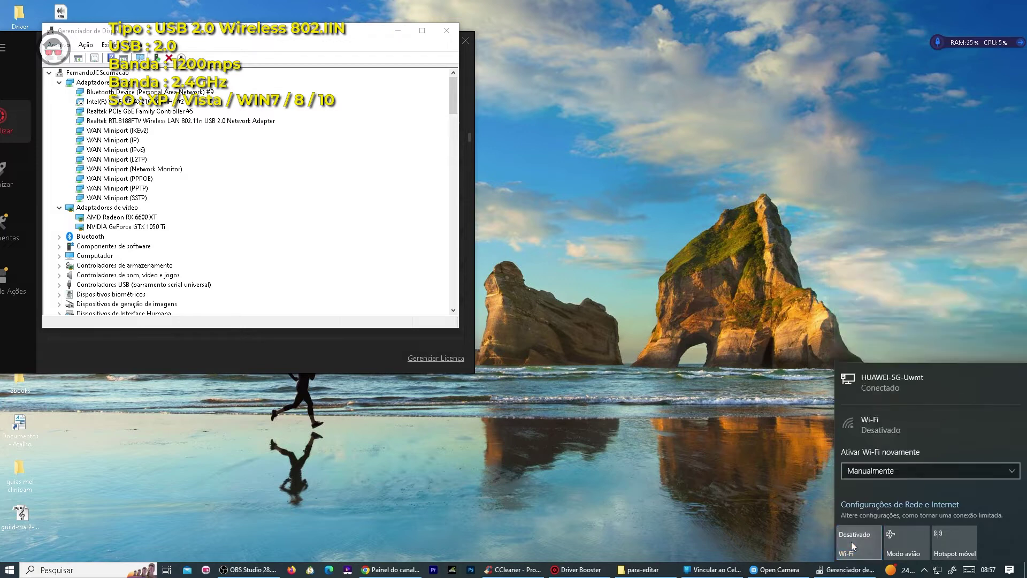
Turn Wi-Fi back on and start connecting to the HUAWEI-2.4G-Uwmt wireless network
left_click(852, 542)
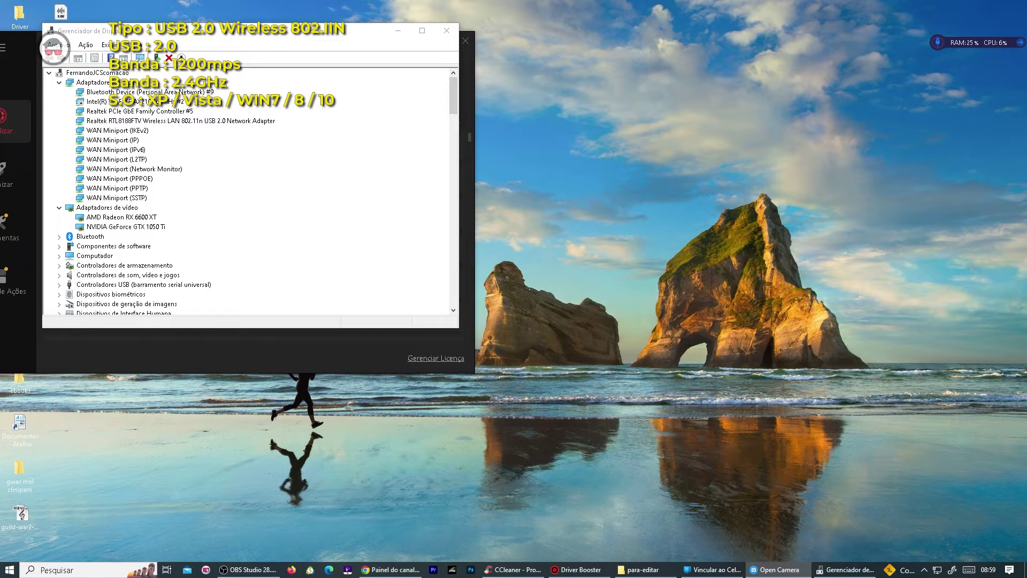
left_click(937, 570)
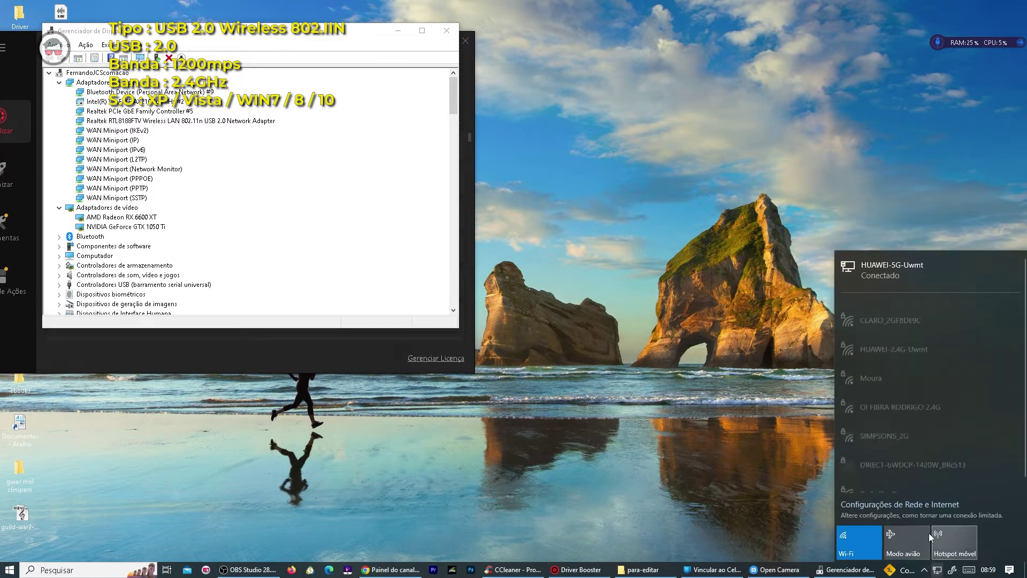
left_click(924, 349)
left_click(996, 389)
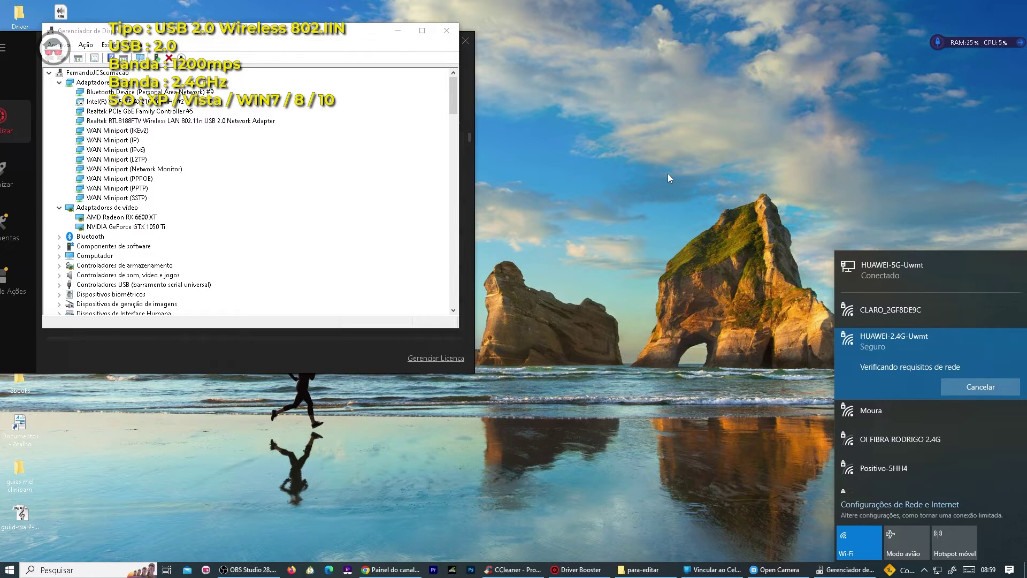
left_click(544, 277)
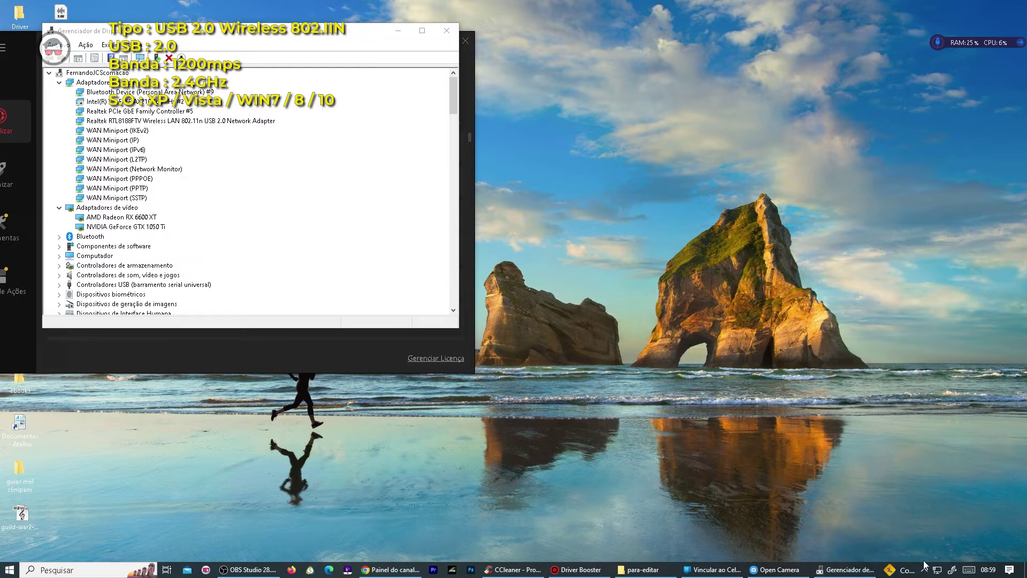
Enter the network security key for HUAWEI-2.4G-Uwmt and submit it to connect
left_click(938, 570)
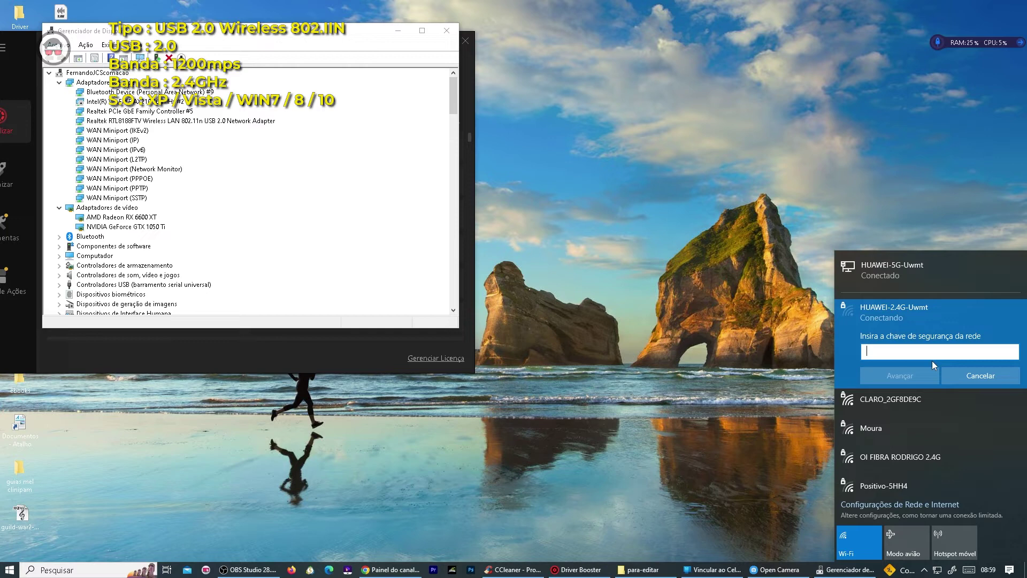
type("••••••")
left_click(900, 376)
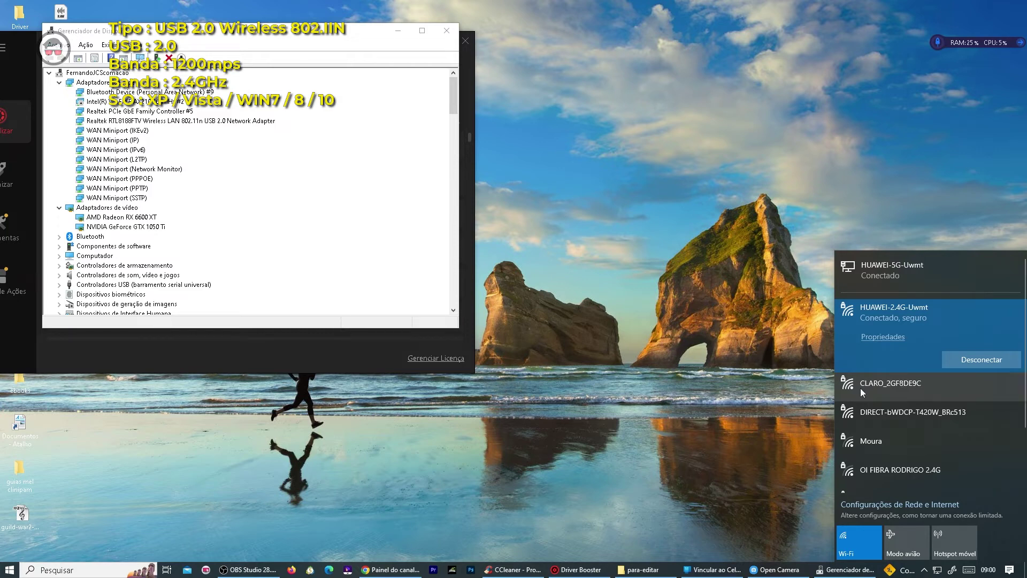
Minimize Device Manager, switch to Chrome and open a new tab
left_click(394, 33)
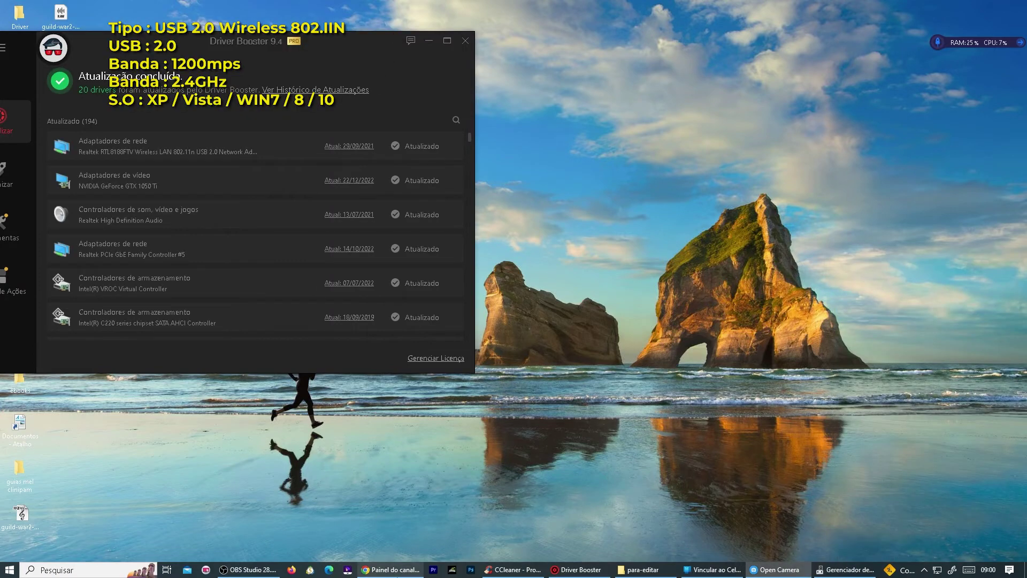
left_click(391, 570)
left_click(895, 9)
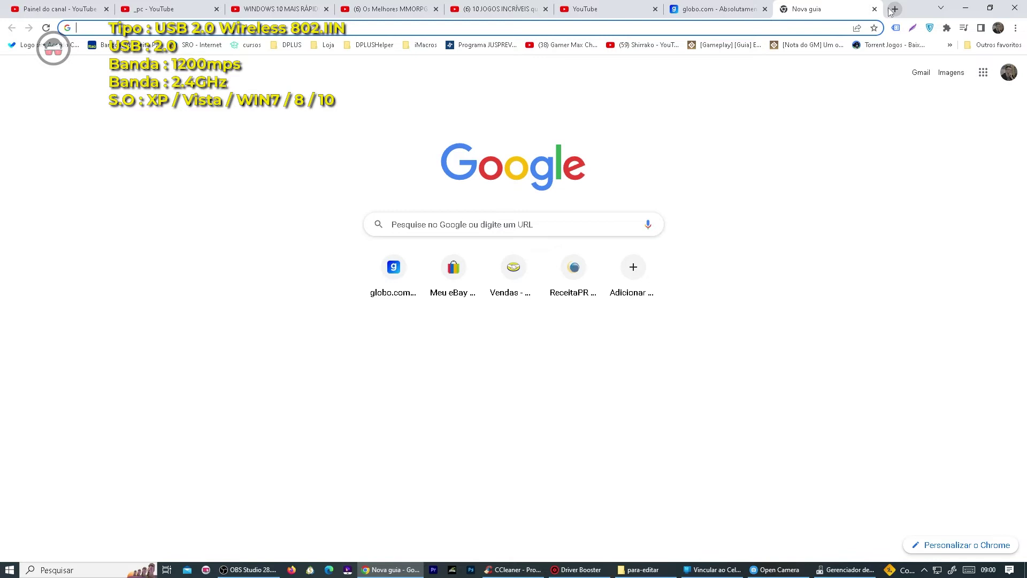
Search Google for "velocidade internet" and run its built-in Internet speed test
type("VELOC")
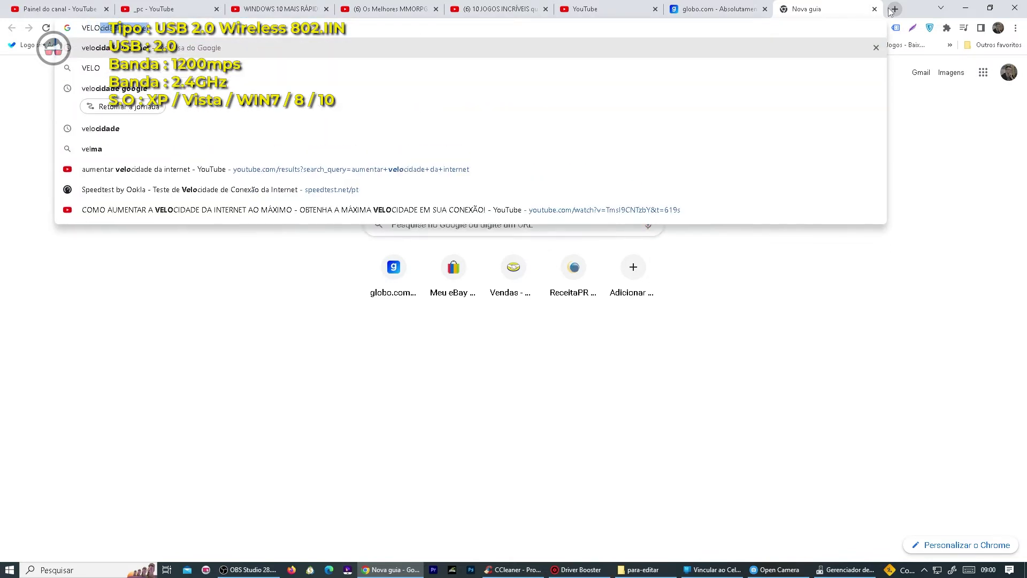
type("I")
key("Return")
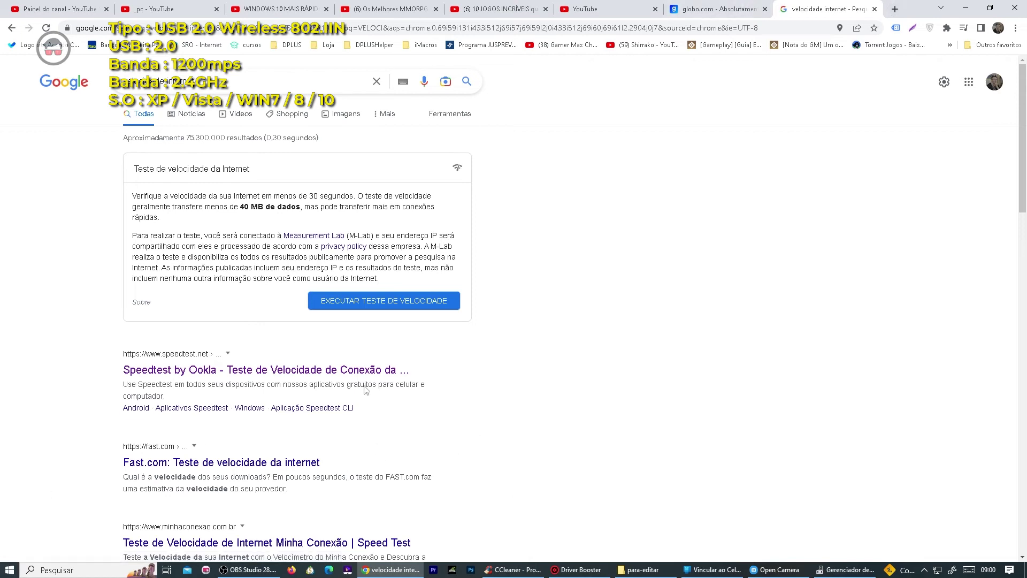
left_click(395, 299)
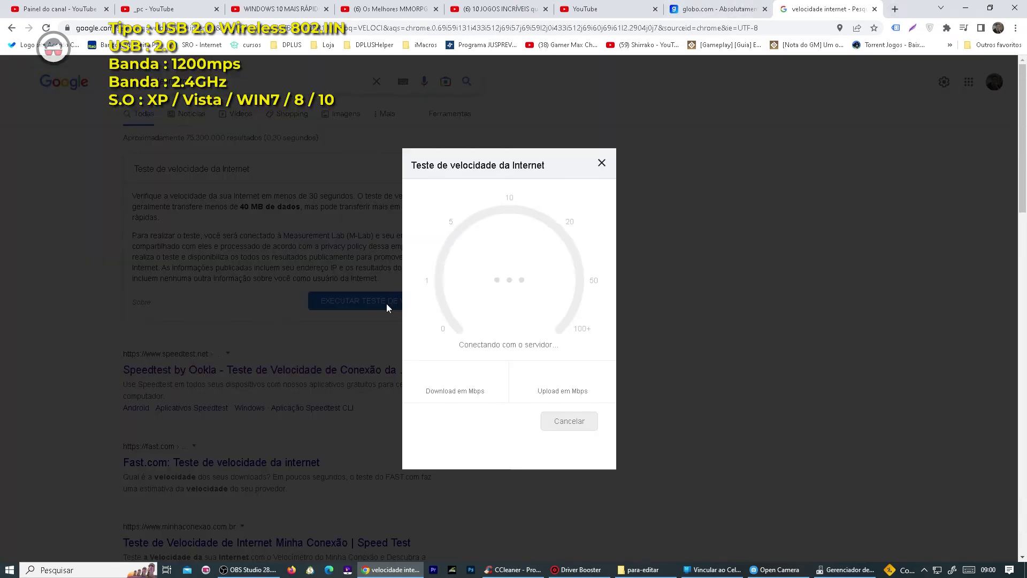
left_click_drag(442, 165, 204, 113)
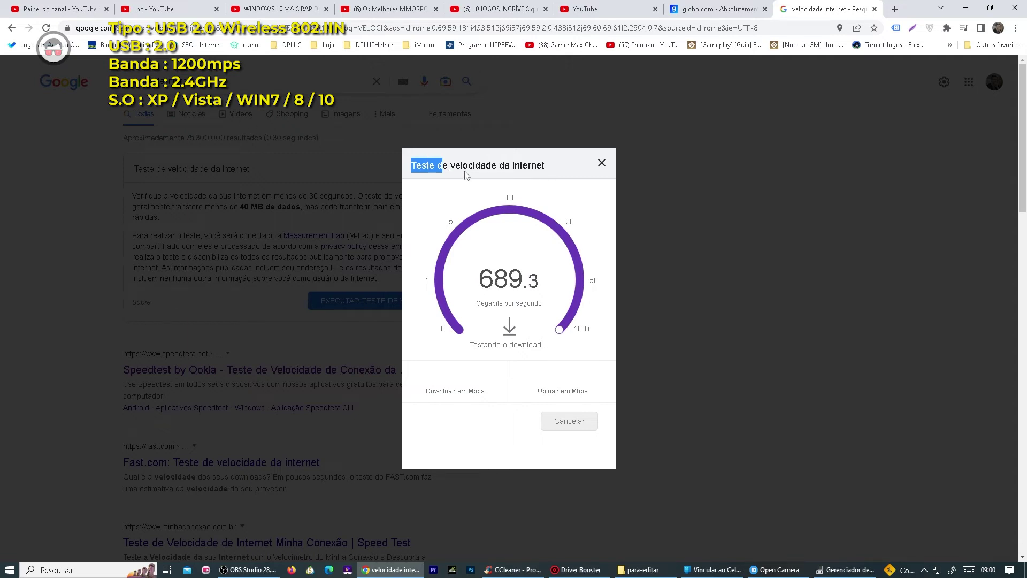